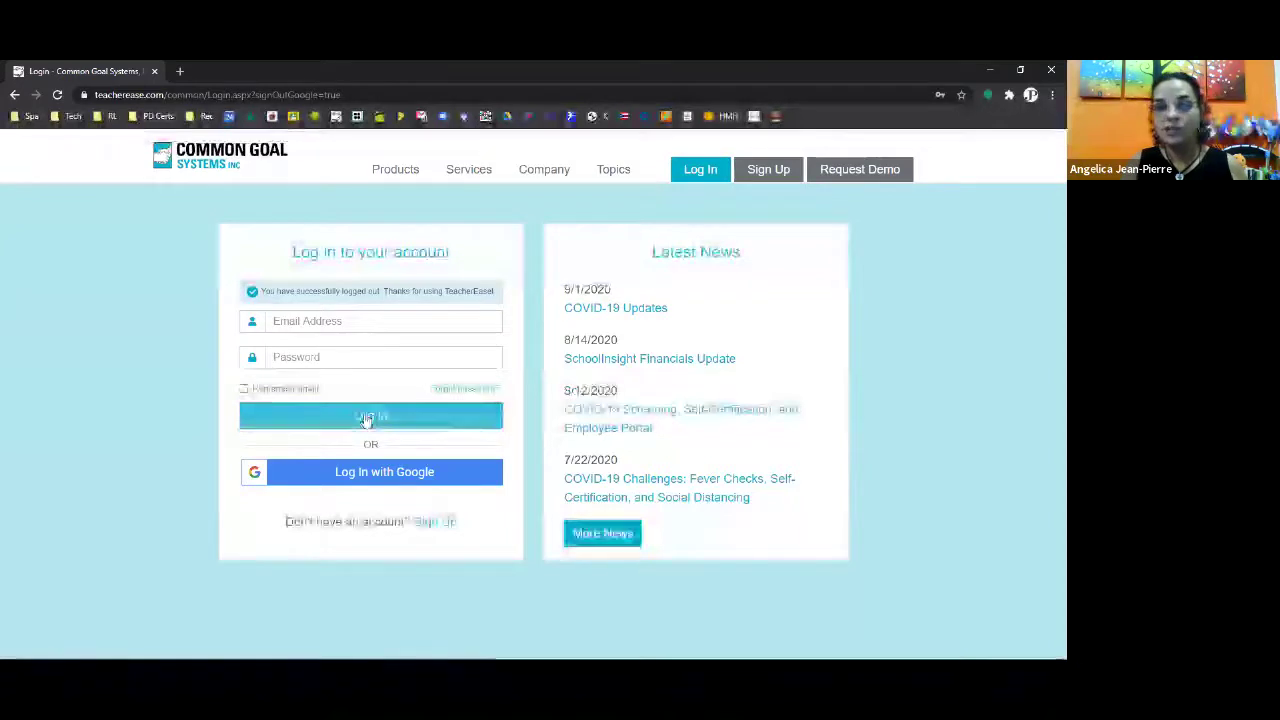
Step: Log in with the Google account and continue in the Parent role
{"action": "left_click", "coordinate": [366, 476]}
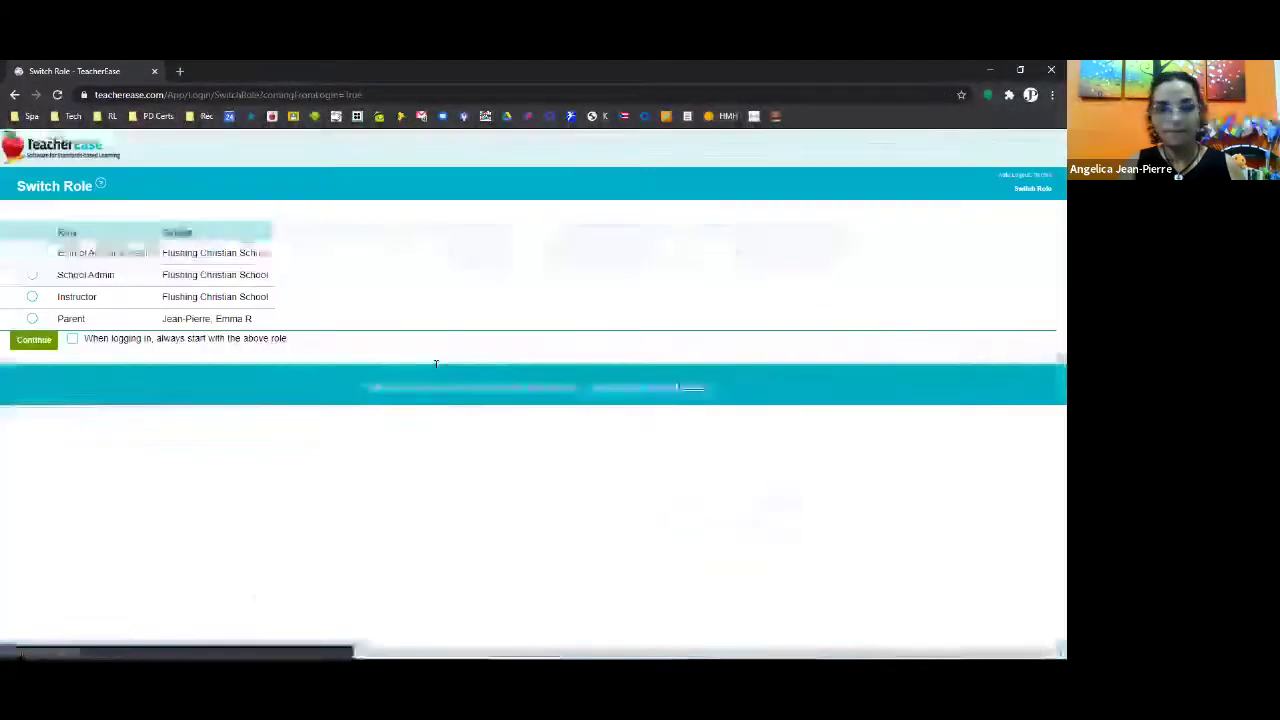
{"action": "left_click", "coordinate": [32, 318]}
{"action": "left_click", "coordinate": [35, 341]}
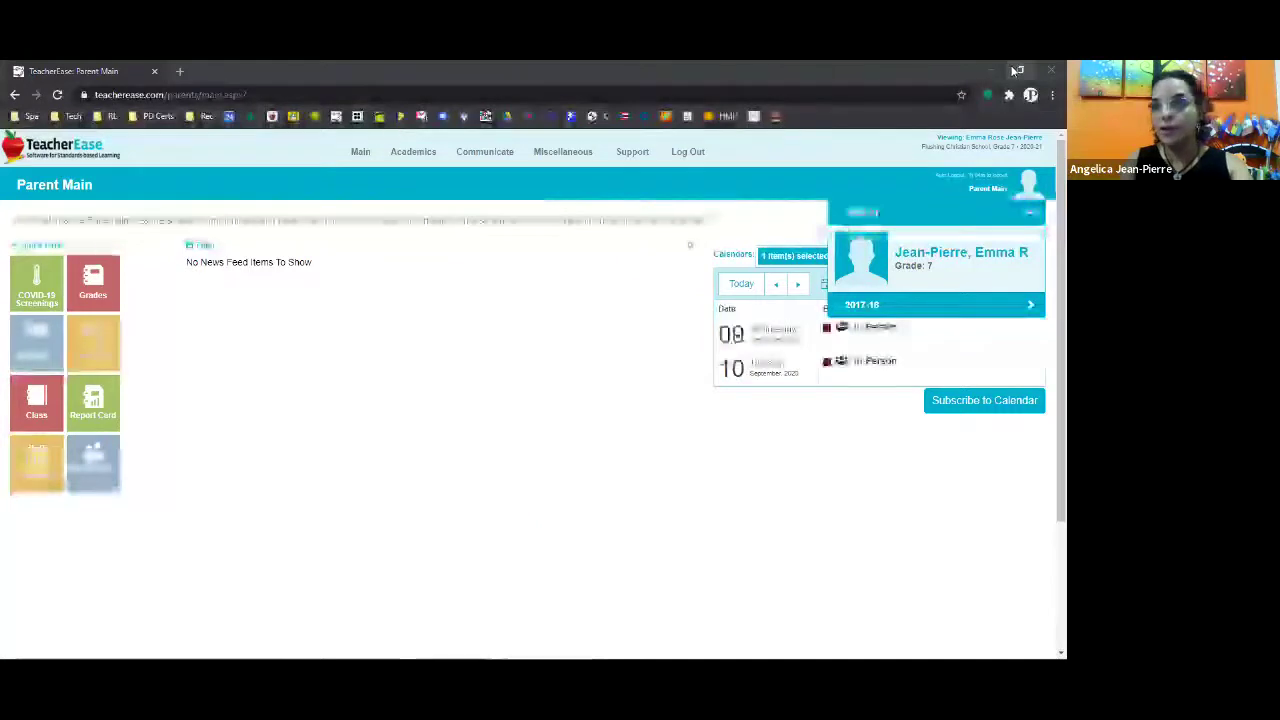
Step: Restore the browser to a smaller window and start a new COVID-19 screening for the student dated 9/3/2020
{"action": "double_click", "coordinate": [648, 71]}
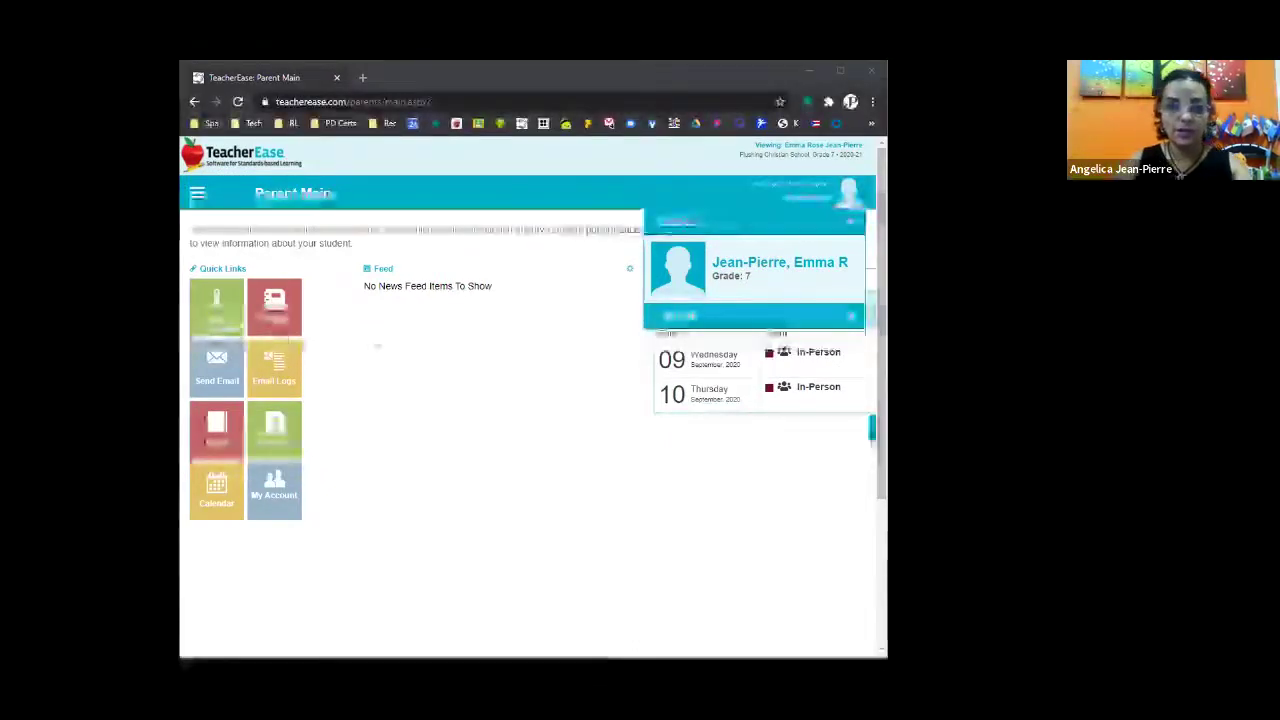
{"action": "left_click", "coordinate": [222, 314]}
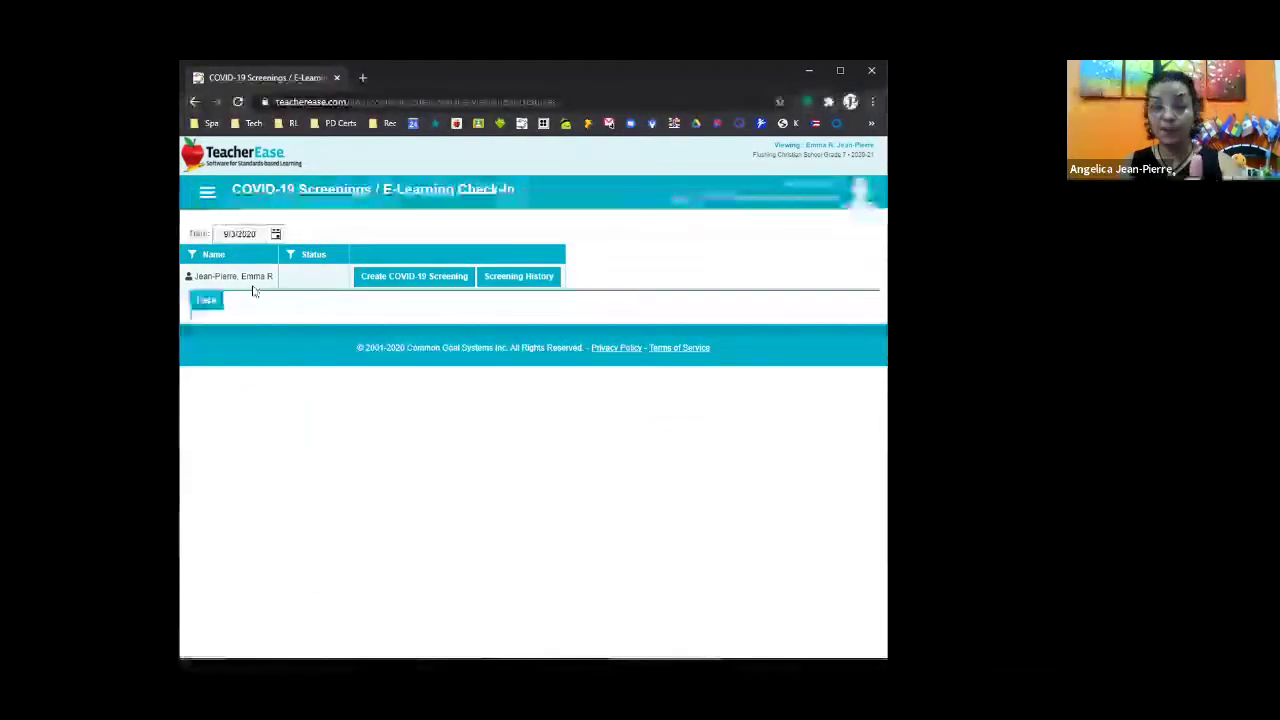
{"action": "left_click", "coordinate": [378, 280]}
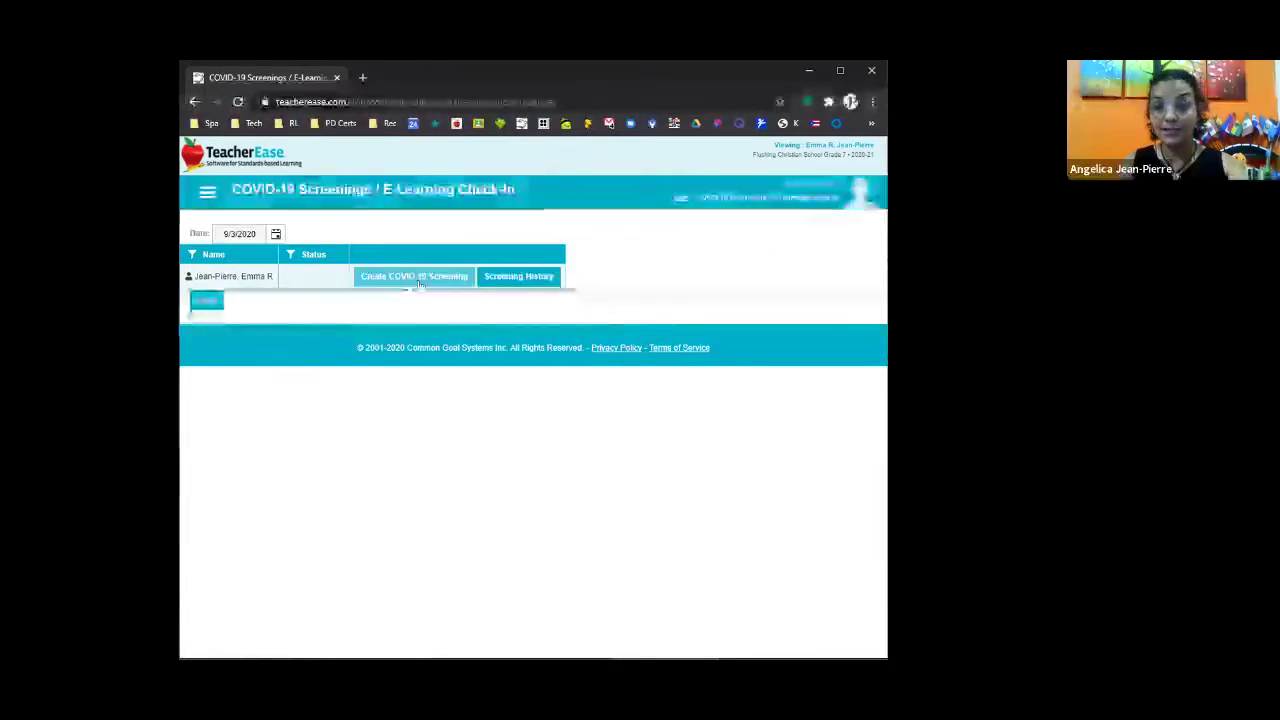
{"action": "left_click", "coordinate": [433, 285]}
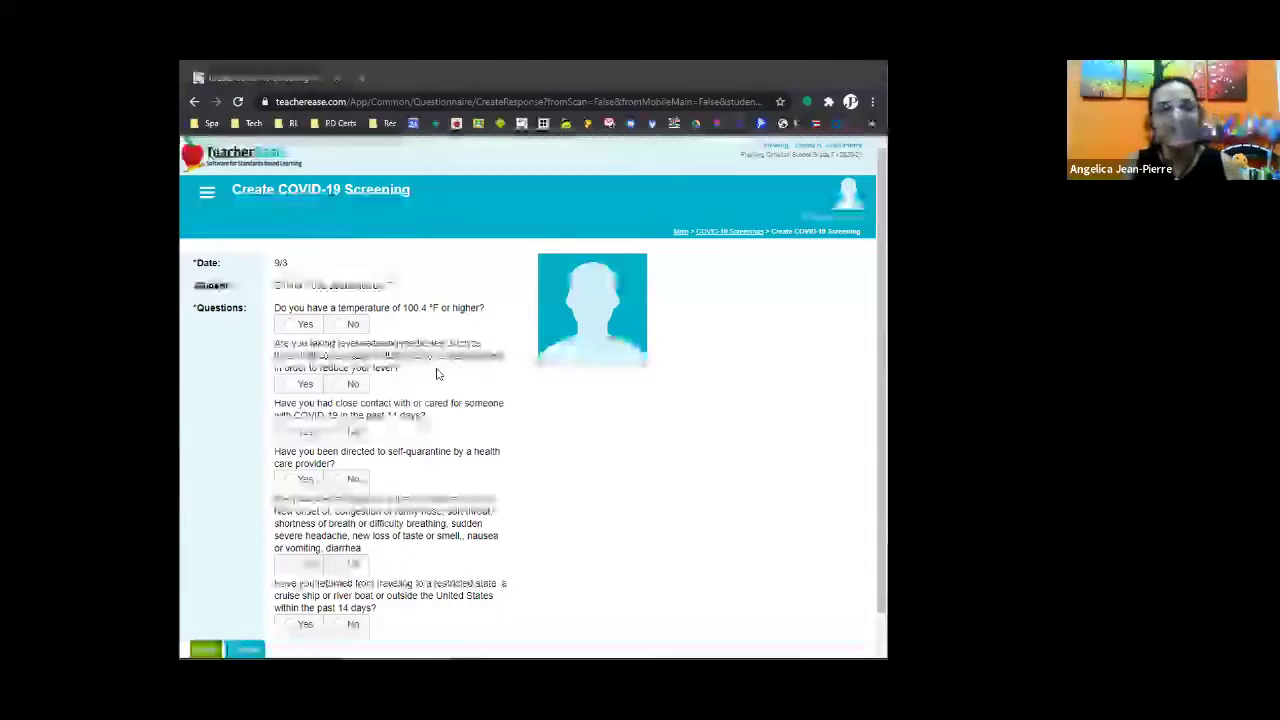
Step: Answer No to all six questions of the student's COVID-19 screening, save it and dismiss the screening result
{"action": "left_click", "coordinate": [348, 384]}
{"action": "left_click", "coordinate": [351, 325]}
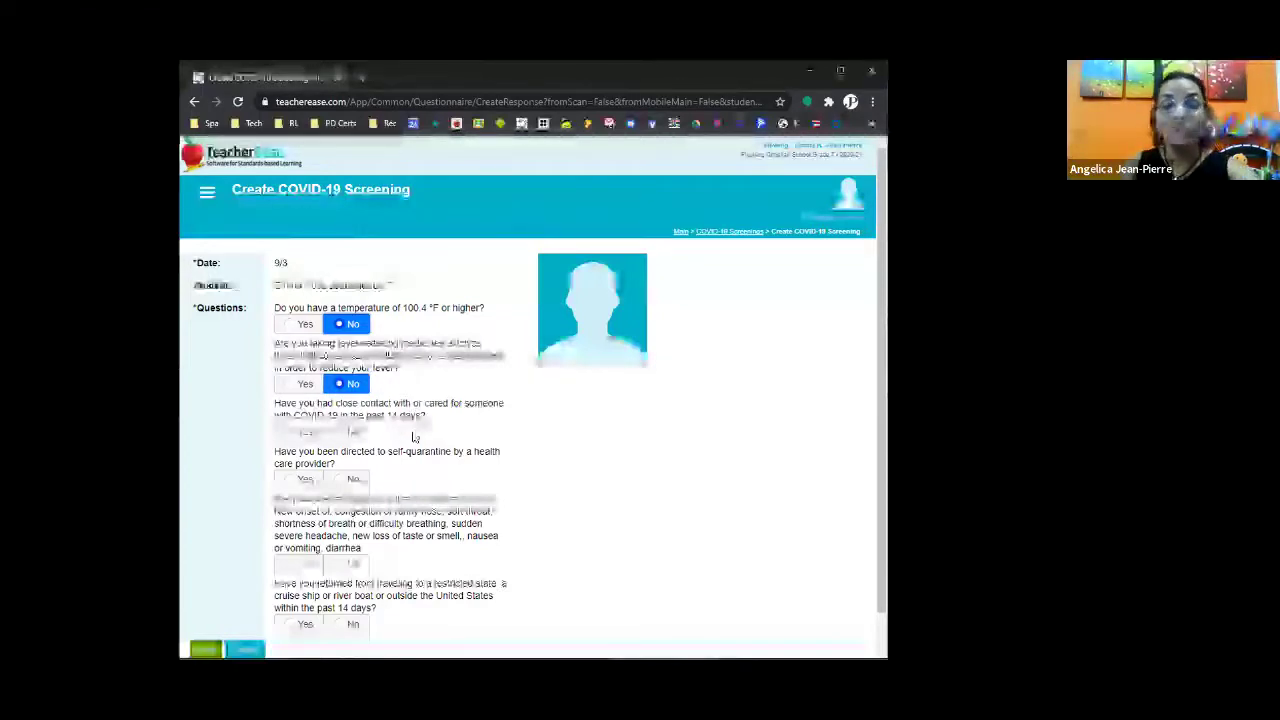
{"action": "left_click", "coordinate": [345, 432]}
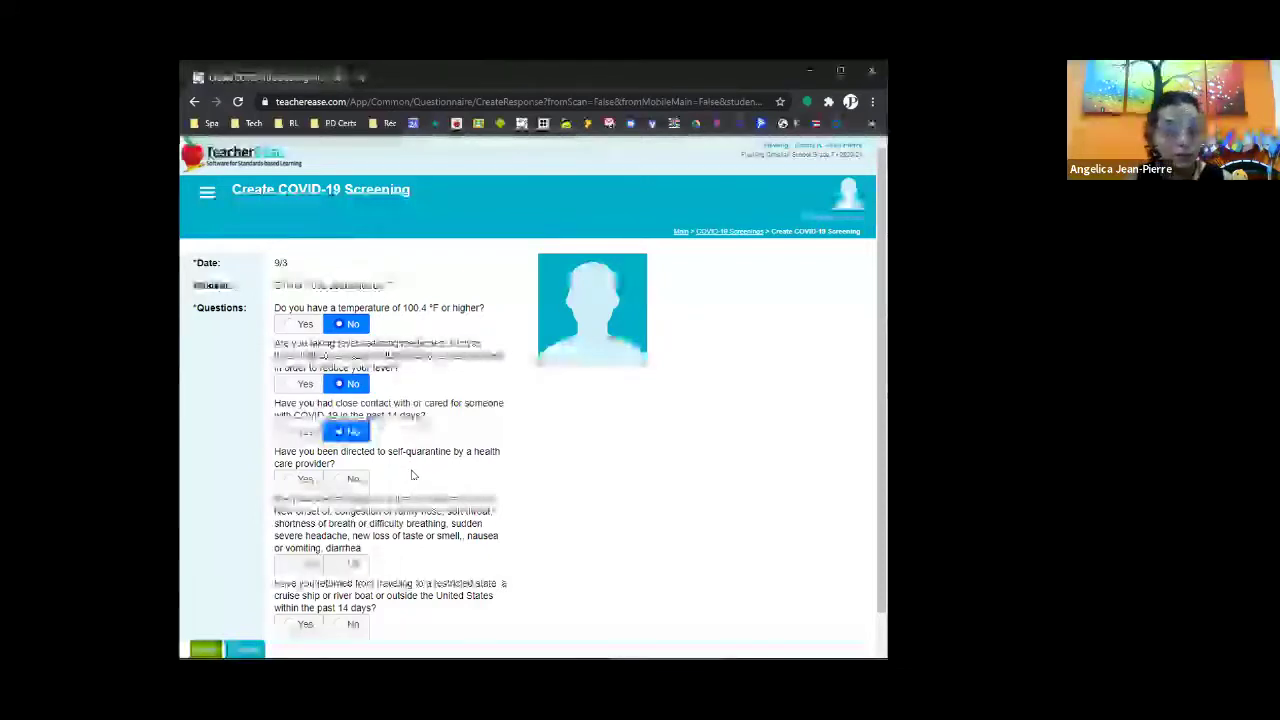
{"action": "left_click", "coordinate": [352, 480]}
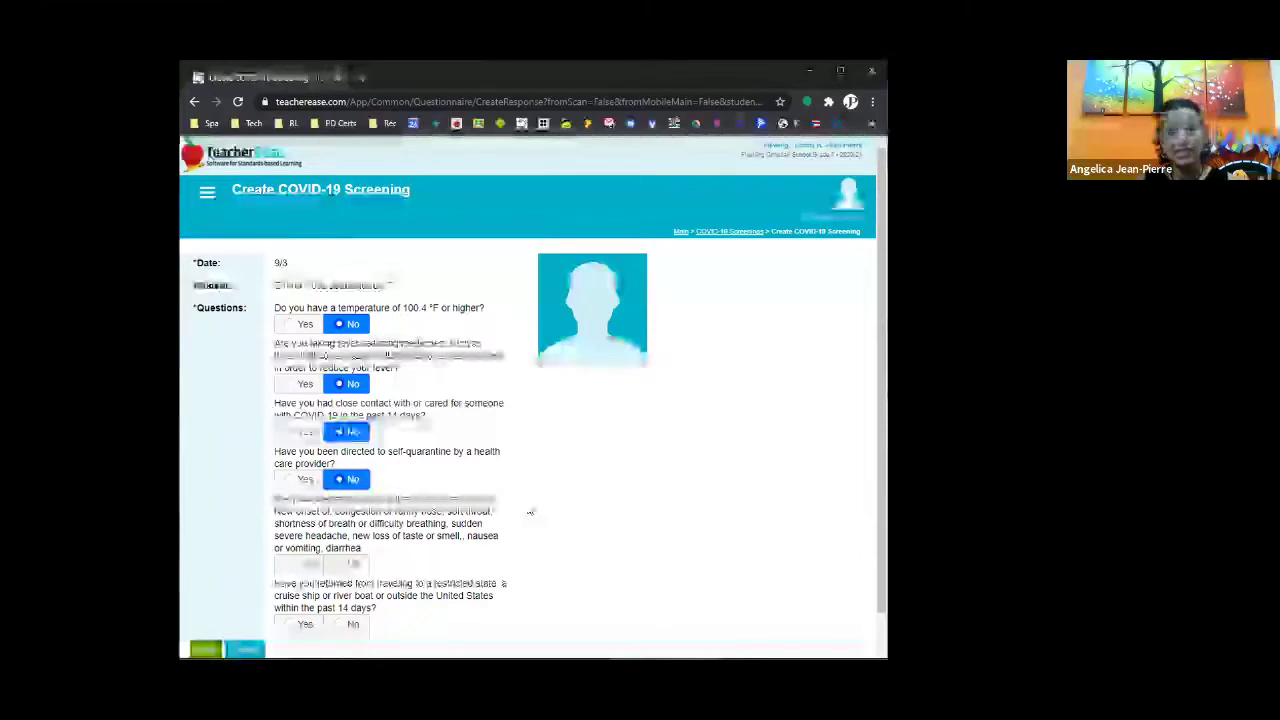
{"action": "left_click", "coordinate": [346, 566]}
{"action": "scroll", "coordinate": [565, 566], "scroll_direction": "down", "scroll_amount": 1}
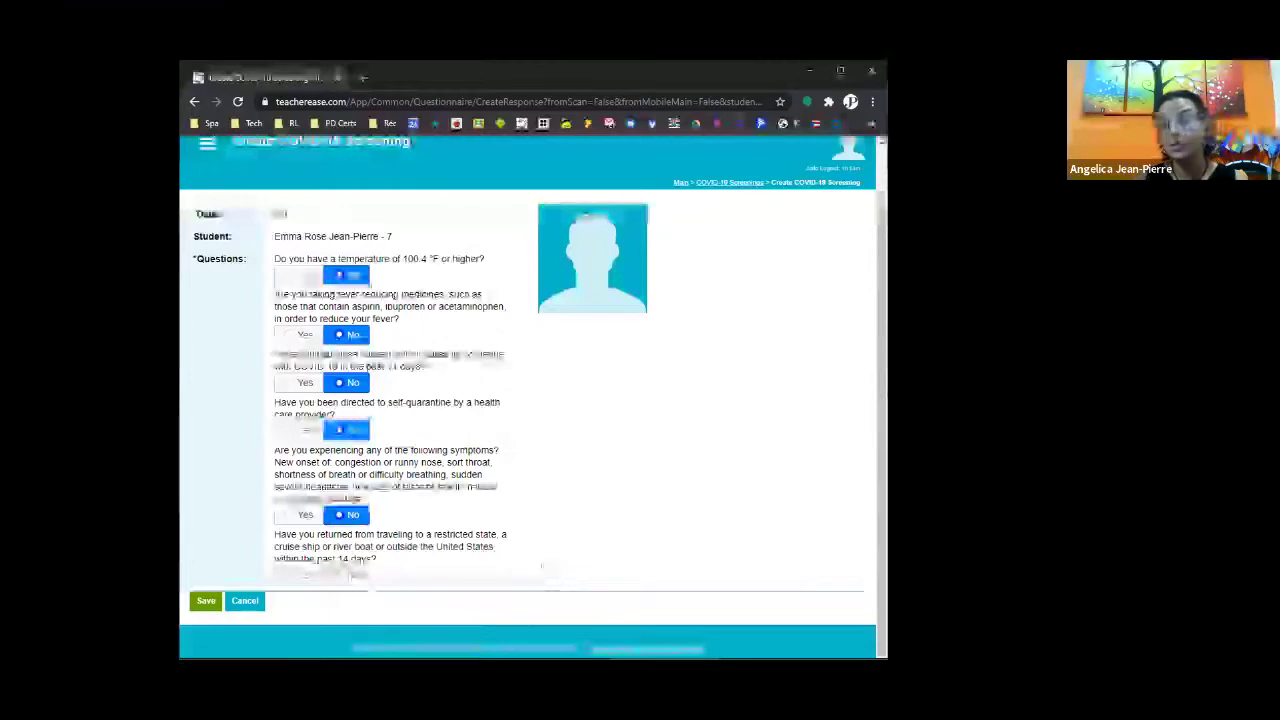
{"action": "left_click", "coordinate": [346, 574]}
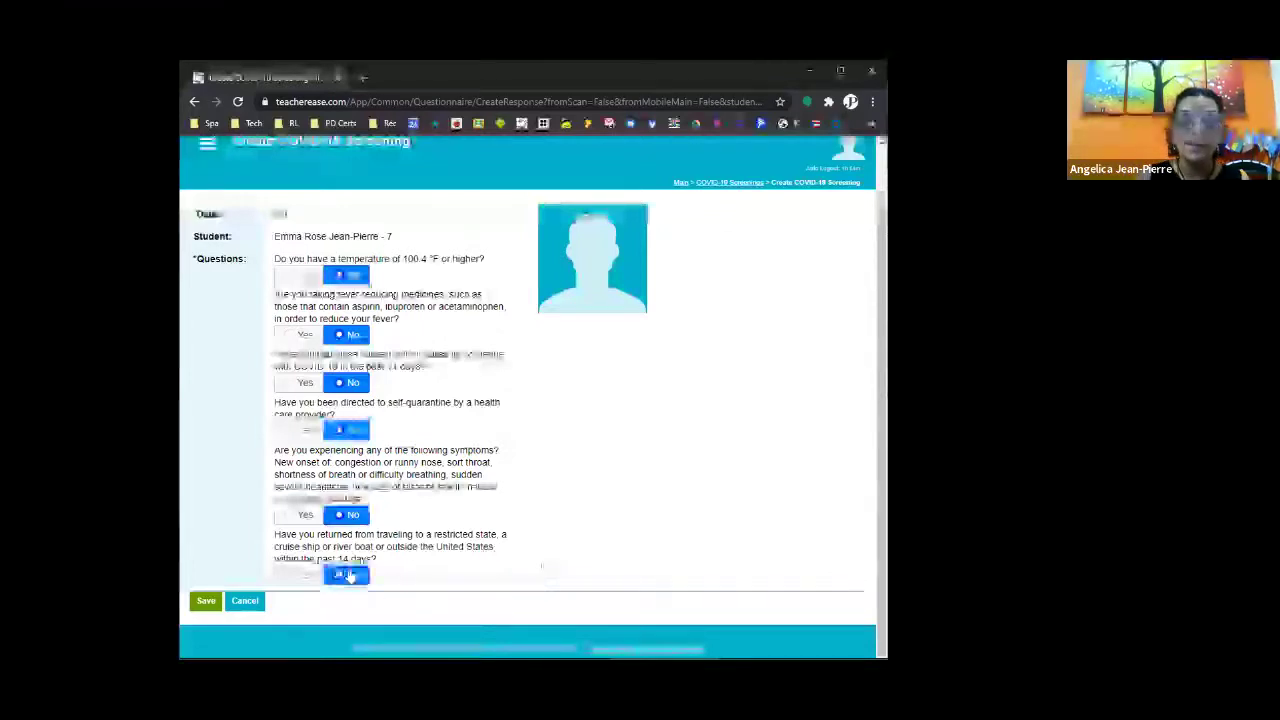
{"action": "left_click", "coordinate": [206, 601]}
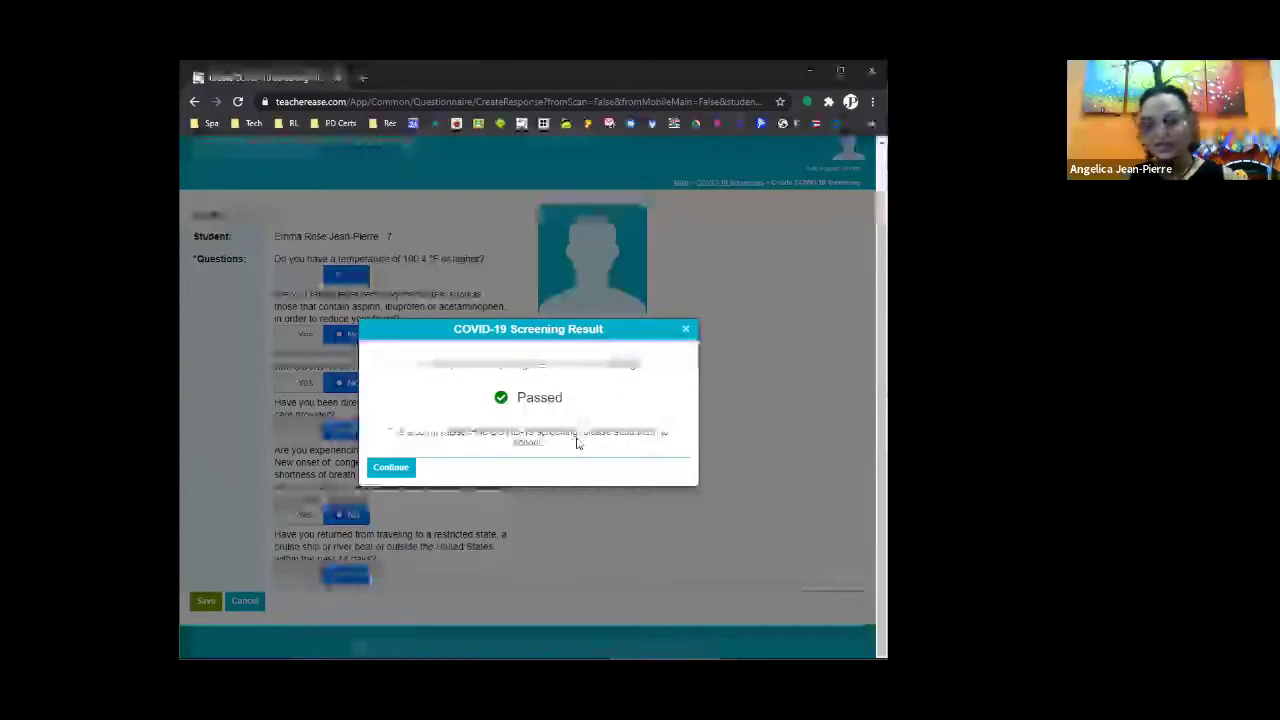
{"action": "left_click", "coordinate": [685, 329]}
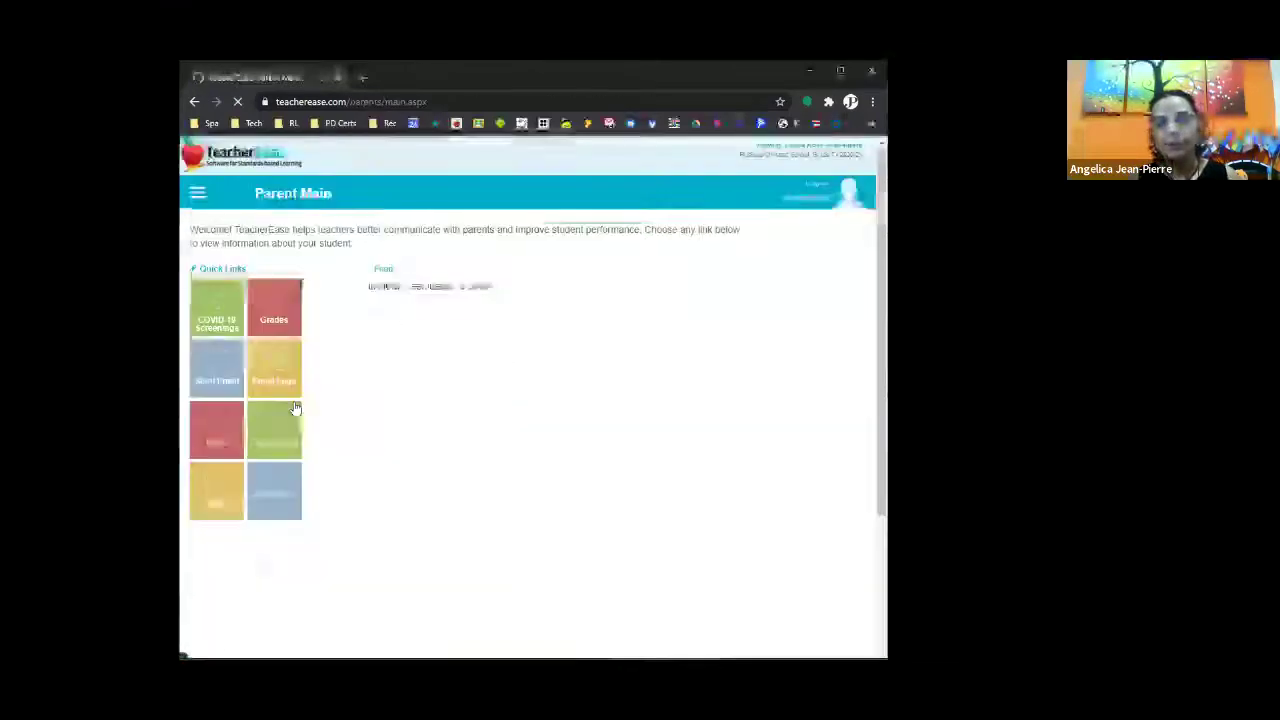
Step: Check the student's status in the COVID-19 screenings list for 9/3/2020 and return to the parent main page
{"action": "left_click", "coordinate": [221, 304]}
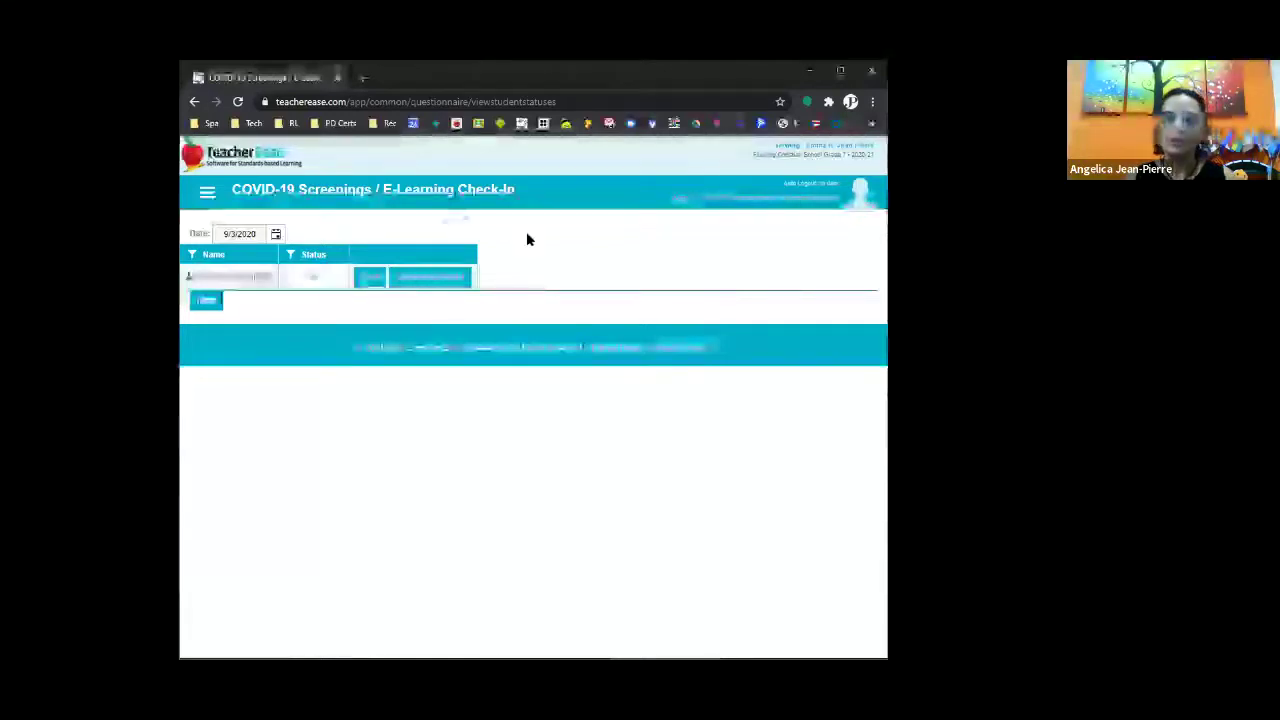
{"action": "left_click", "coordinate": [208, 300]}
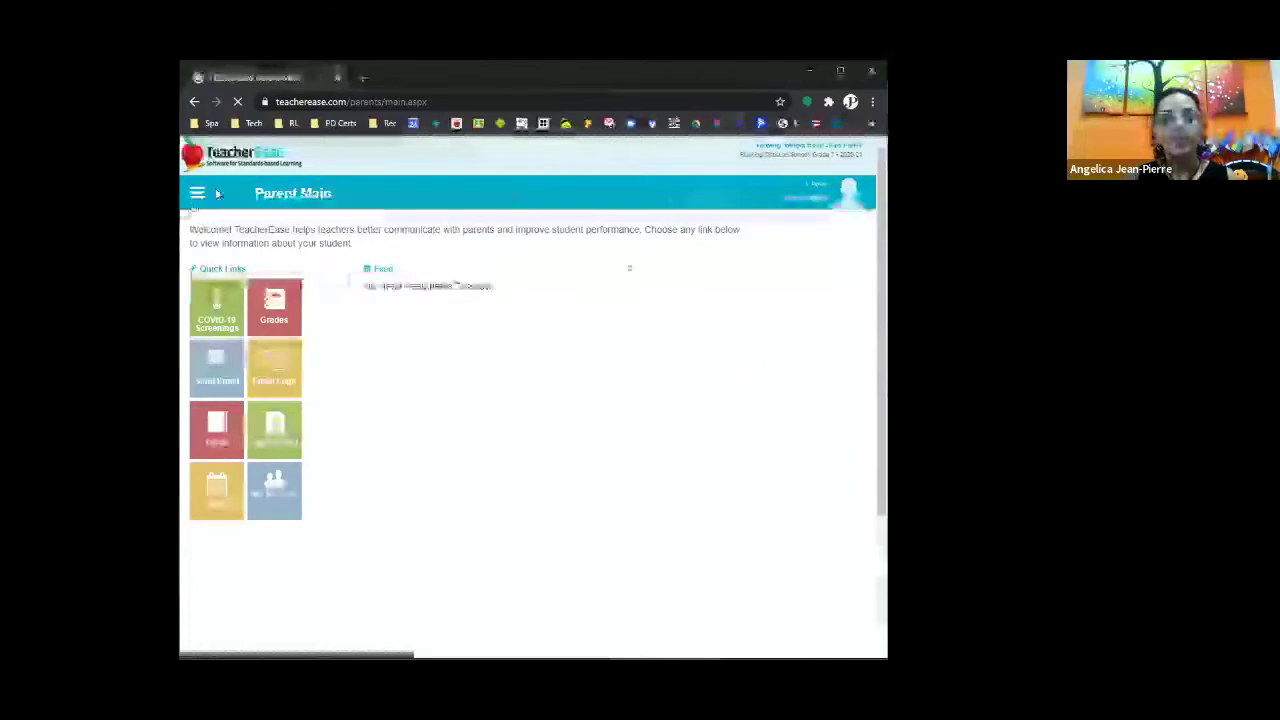
Step: Switch from the Parent role to the Employee Portal User role for Flushing Christian School
{"action": "left_click", "coordinate": [197, 196]}
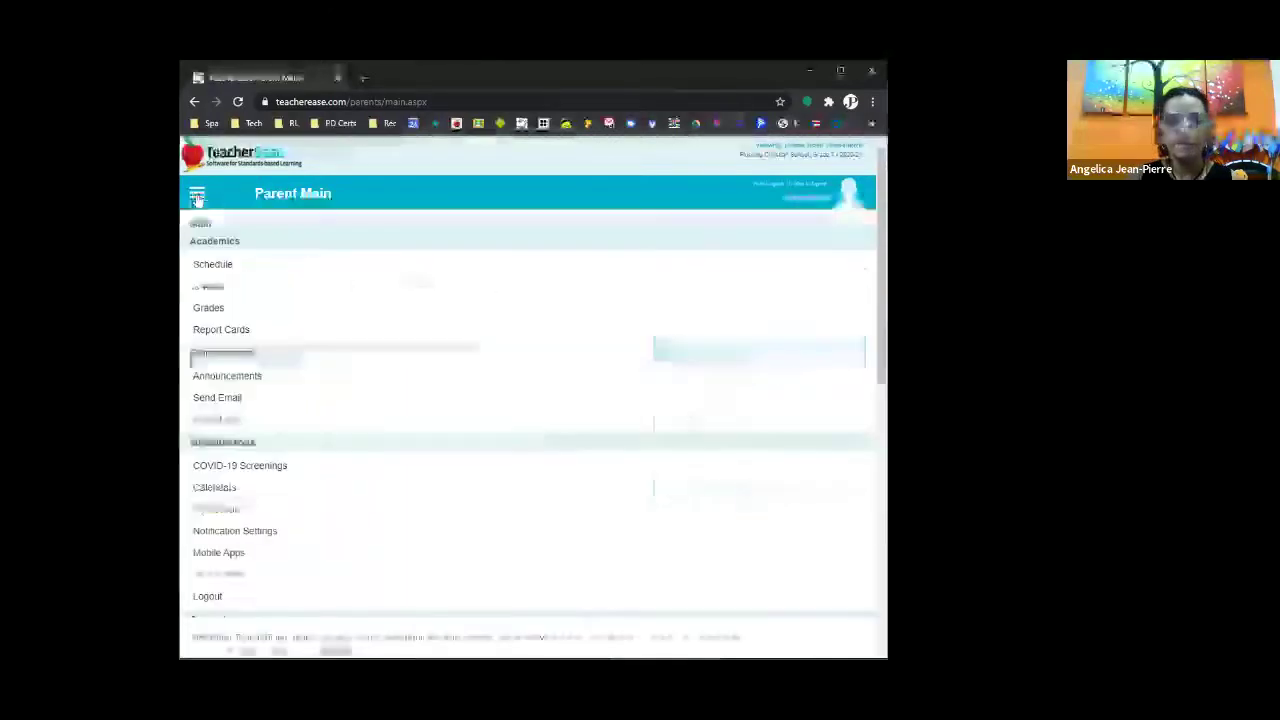
{"action": "left_click", "coordinate": [214, 637]}
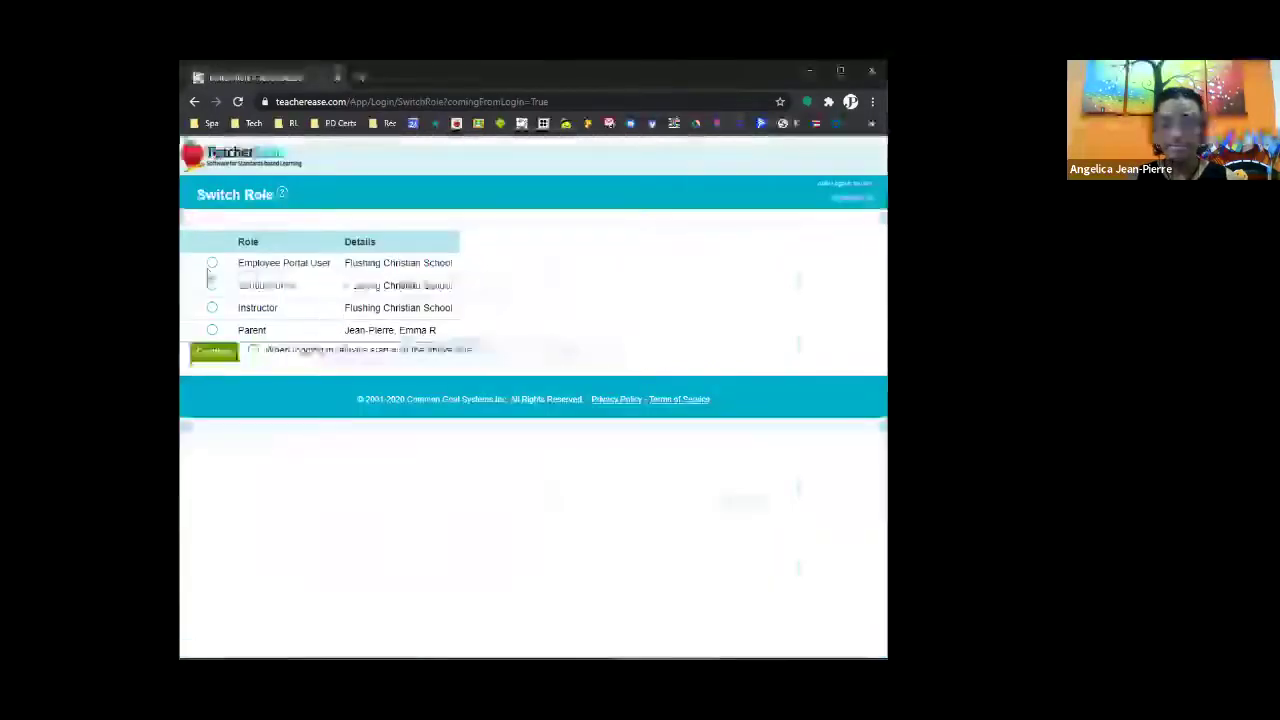
{"action": "left_click", "coordinate": [212, 263]}
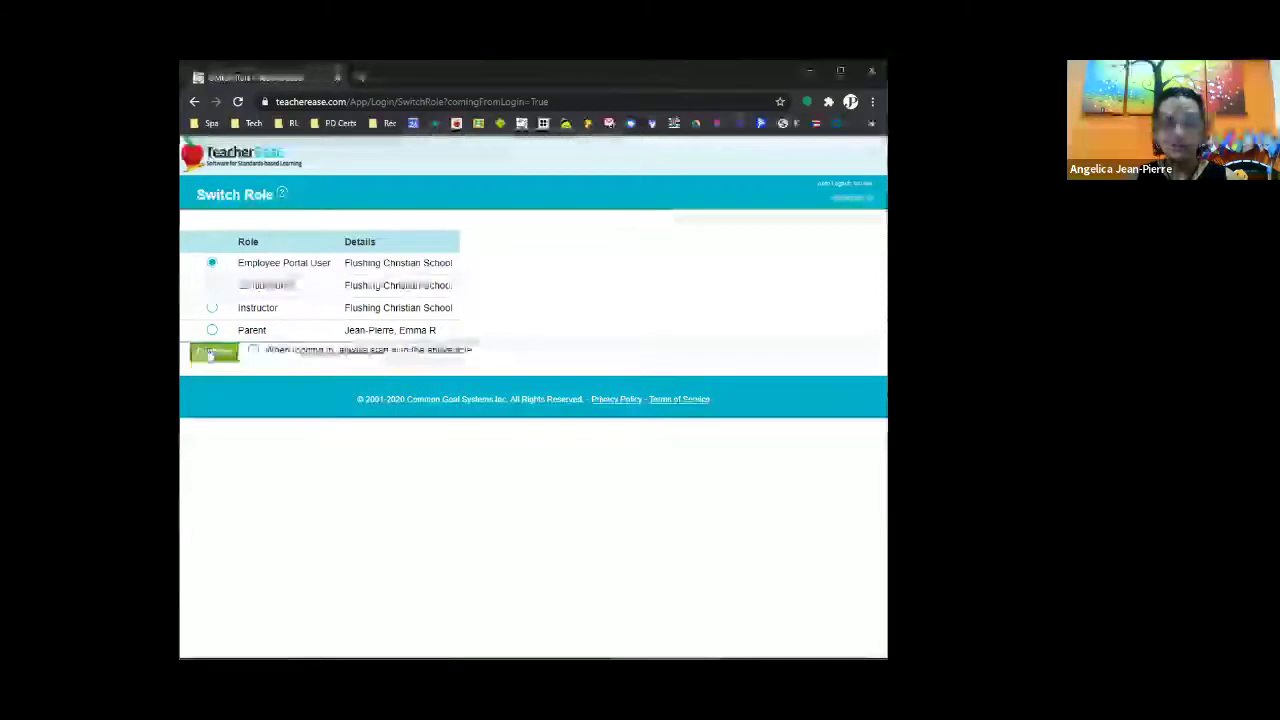
{"action": "left_click", "coordinate": [213, 353]}
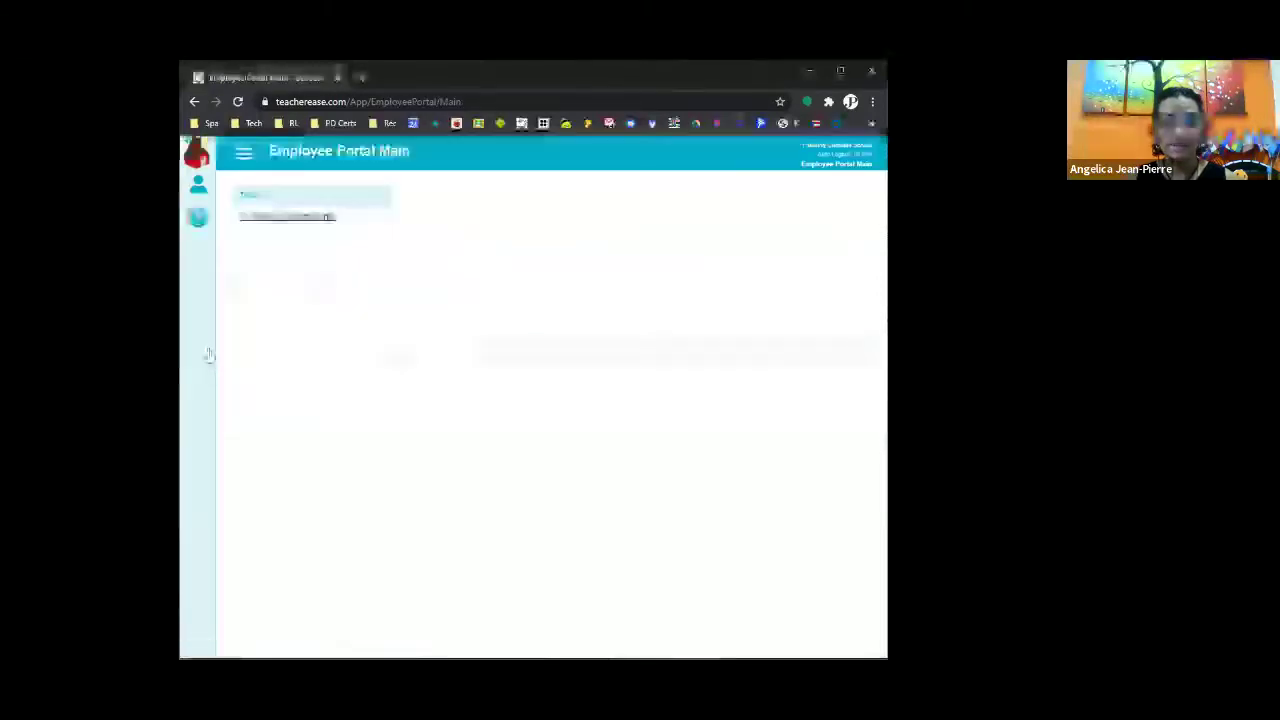
Step: Create today's employee COVID-19 screening with Yes for fever-reducing medicine and No for the other five questions, save it and dismiss the result
{"action": "left_click", "coordinate": [262, 219]}
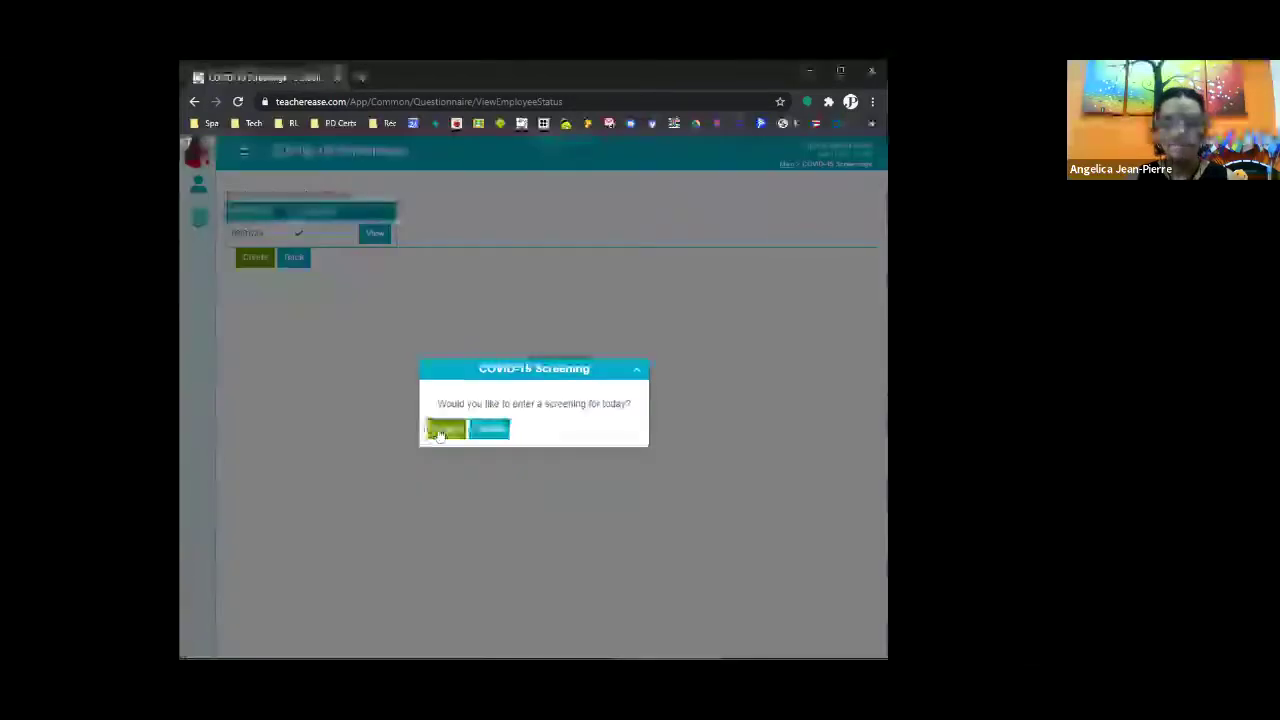
{"action": "left_click", "coordinate": [445, 430]}
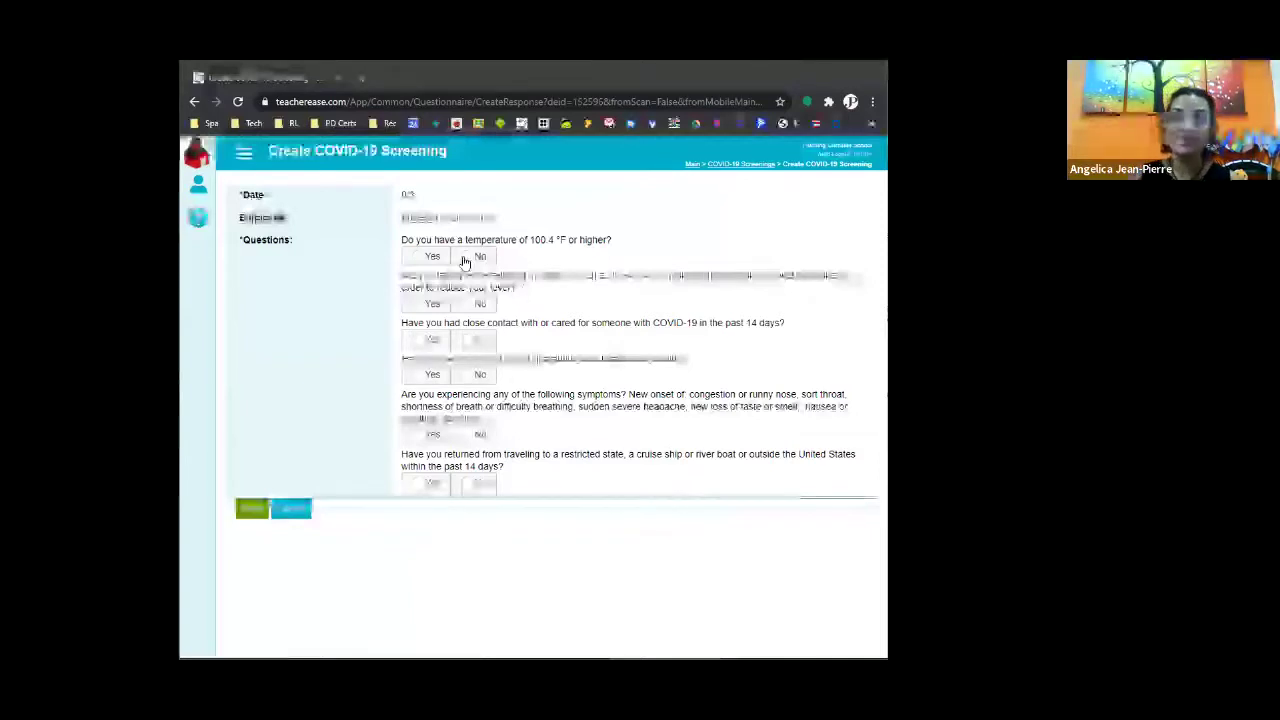
{"action": "left_click", "coordinate": [428, 306]}
{"action": "left_click", "coordinate": [474, 256]}
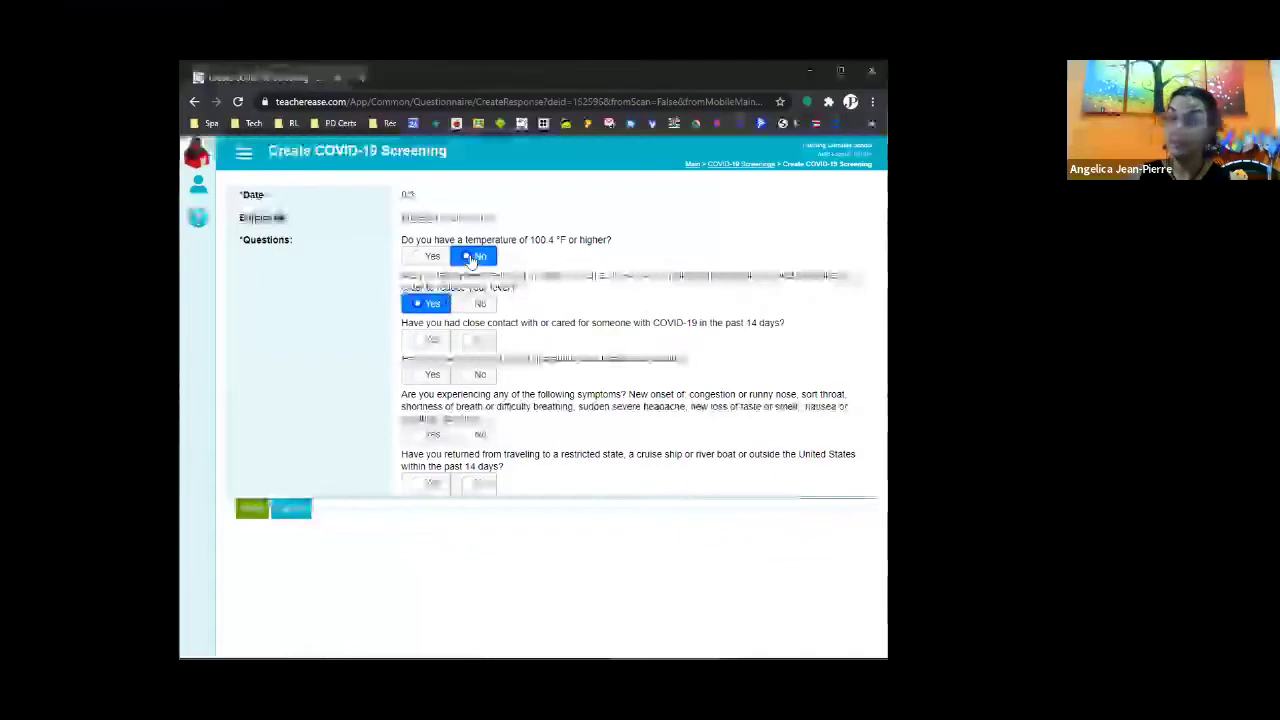
{"action": "left_click", "coordinate": [468, 339]}
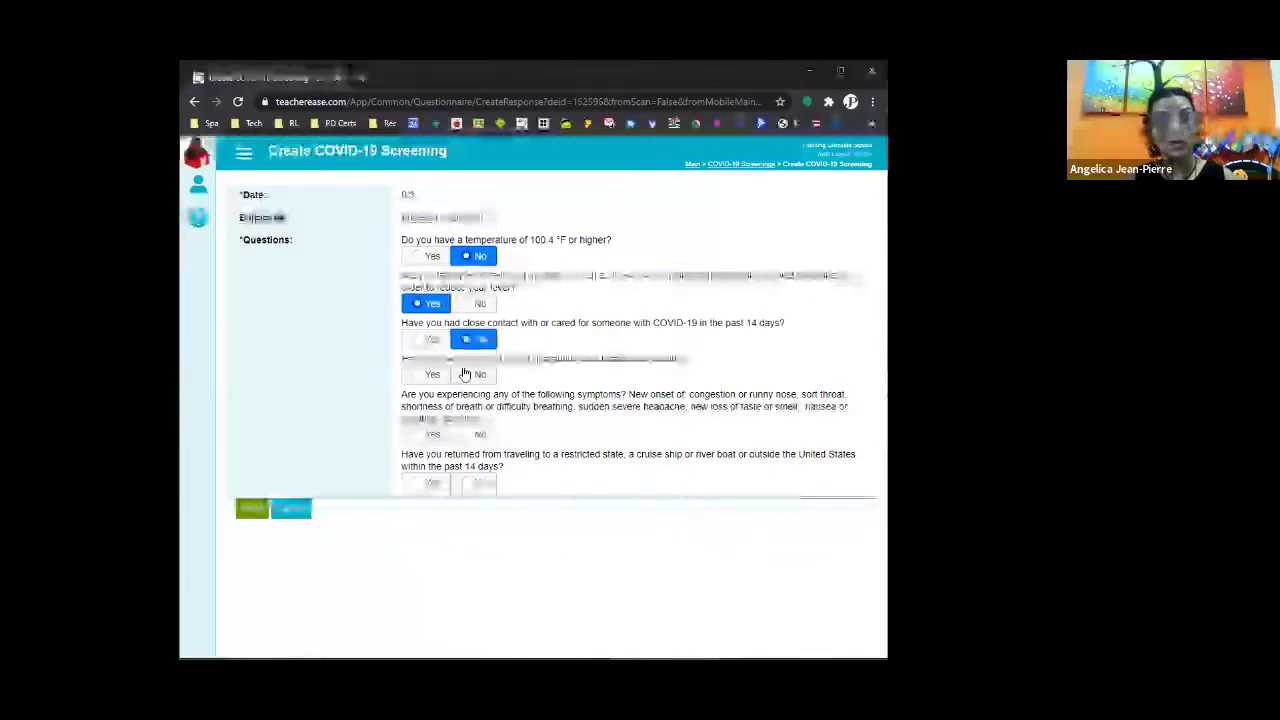
{"action": "left_click", "coordinate": [466, 374]}
{"action": "left_click", "coordinate": [470, 434]}
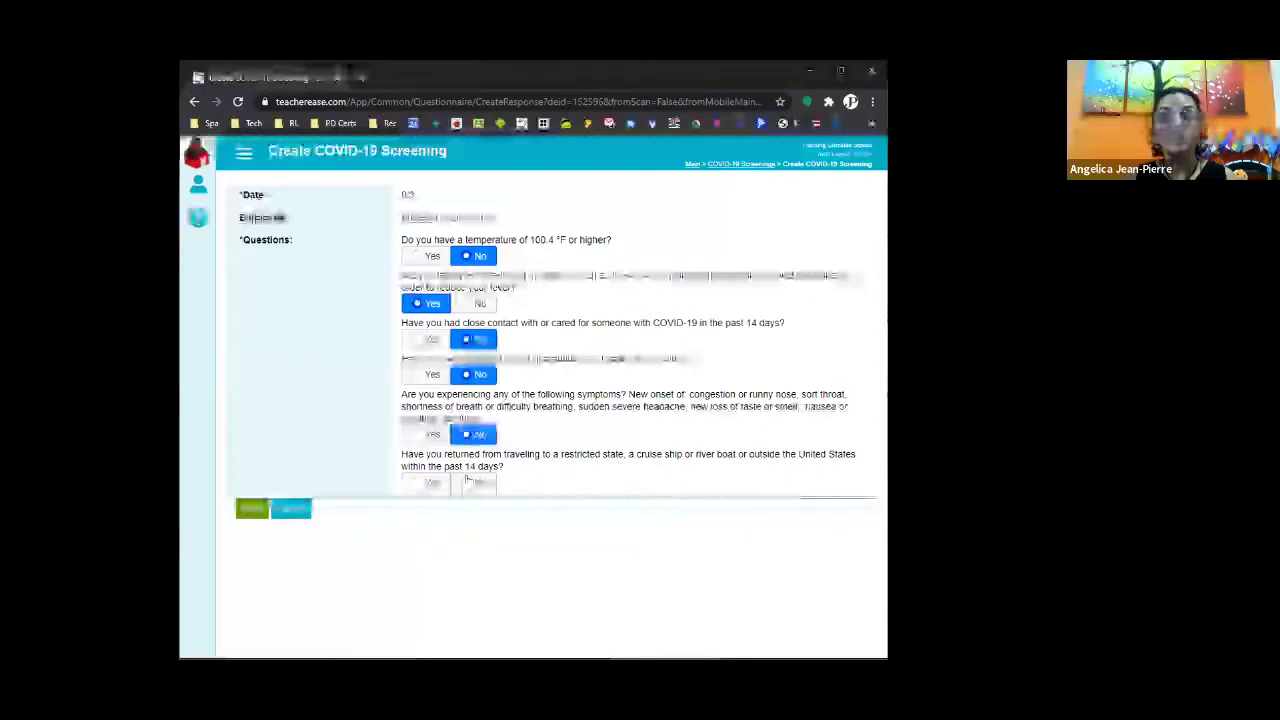
{"action": "left_click", "coordinate": [470, 482]}
{"action": "left_click", "coordinate": [253, 510]}
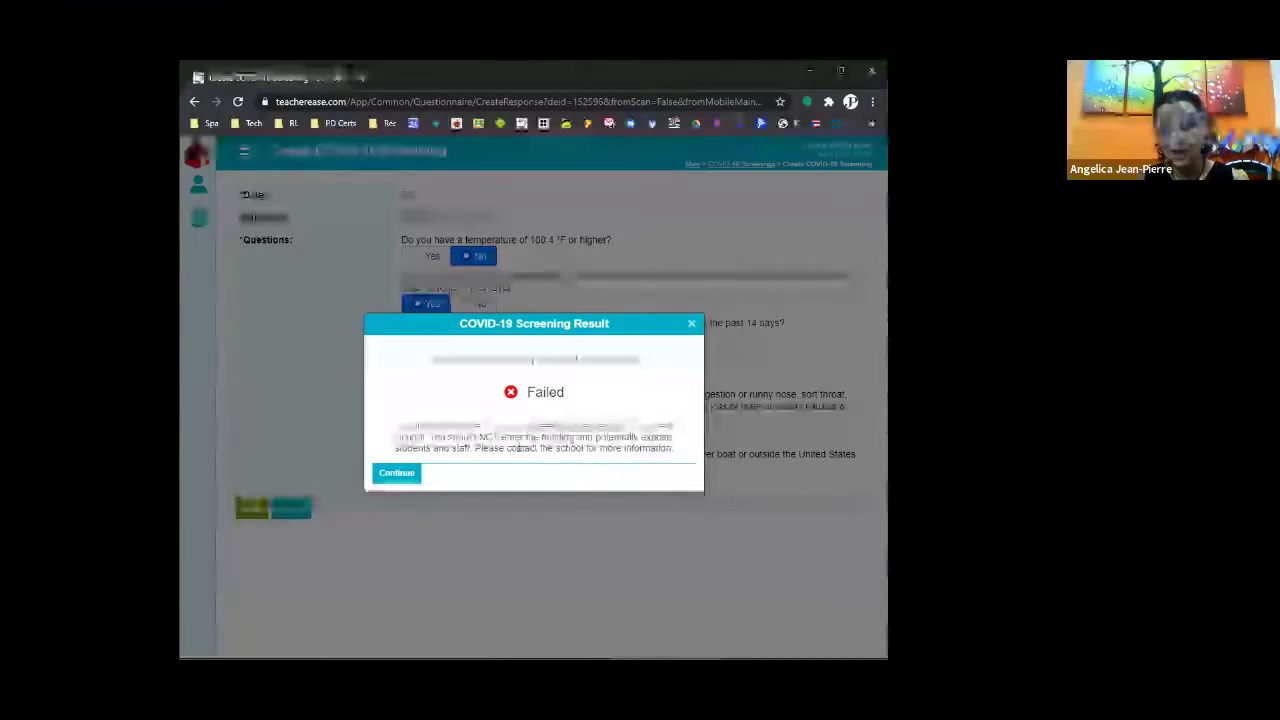
{"action": "left_click", "coordinate": [690, 325]}
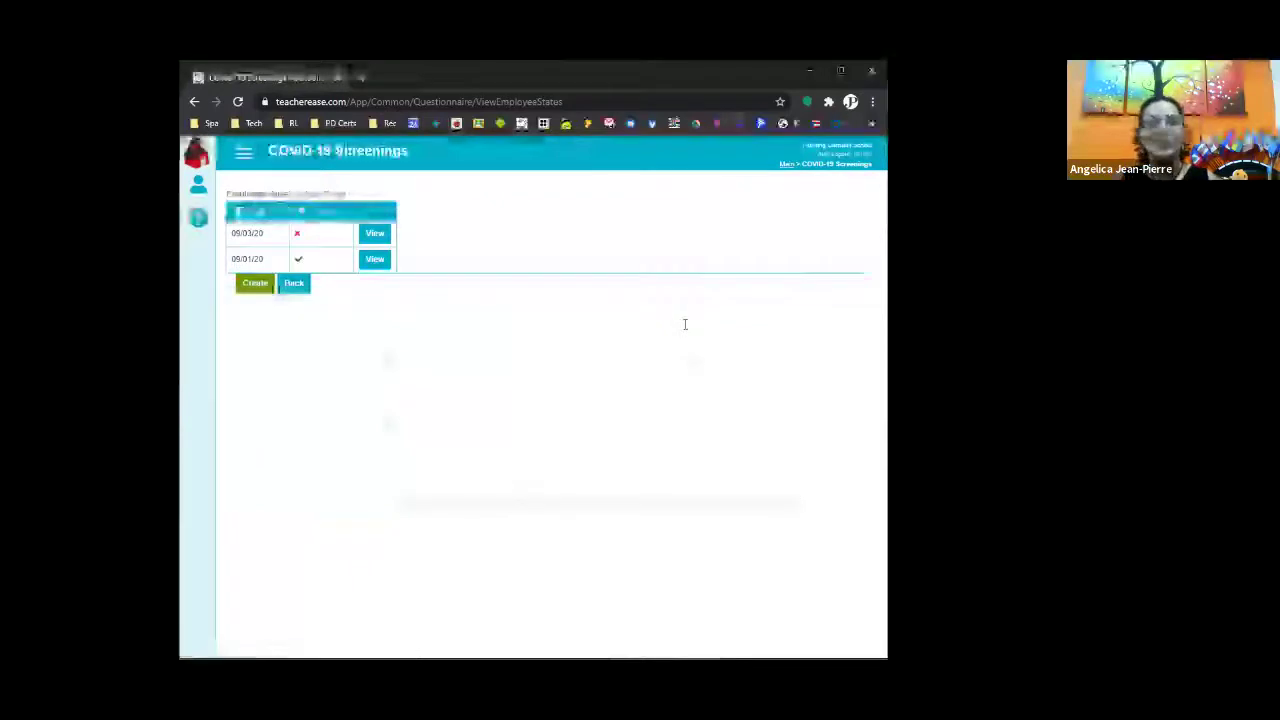